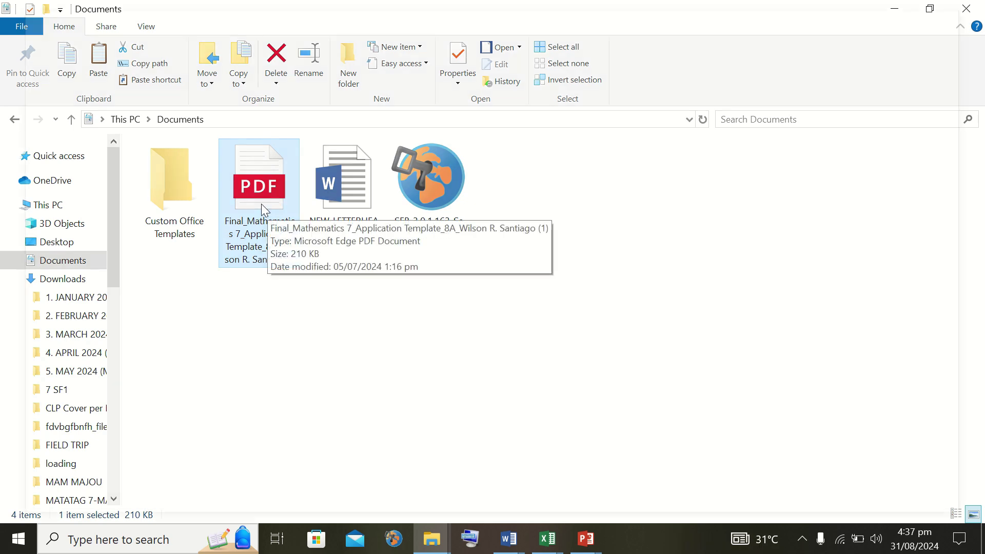
Open the Final_Mathematics 7 Application Template PDF from Documents, test selecting its instruction text, and minimize the viewer
double_click(260, 204)
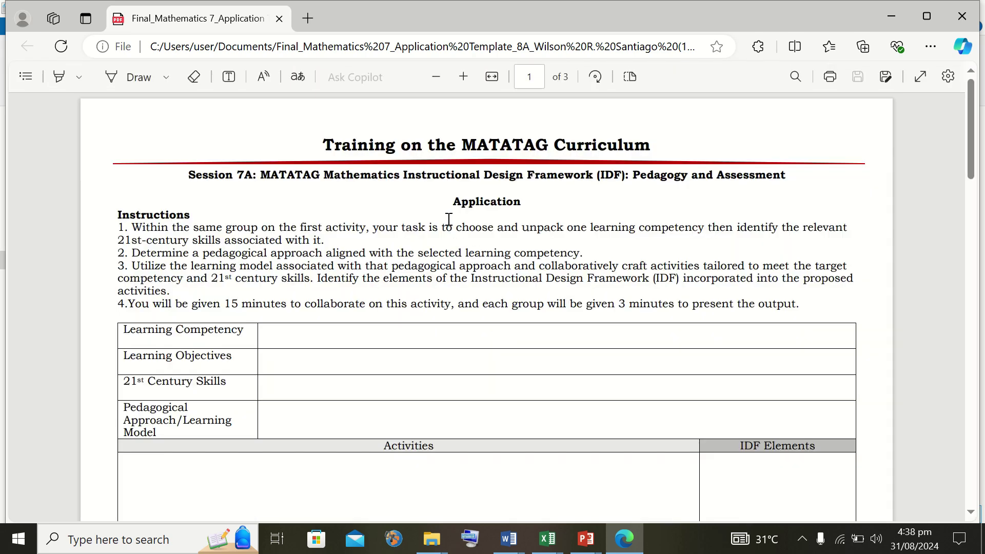
drag(442, 227, 535, 266)
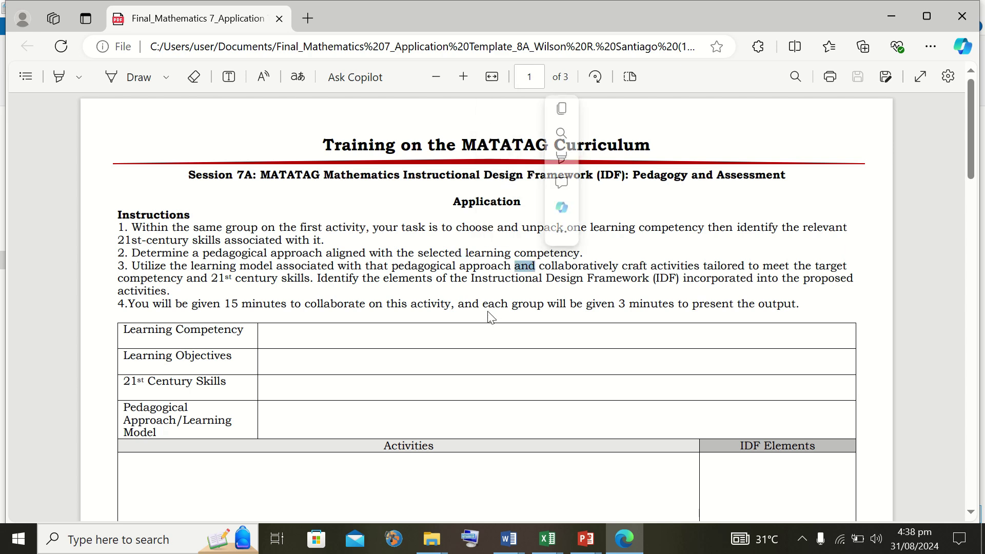
click(894, 16)
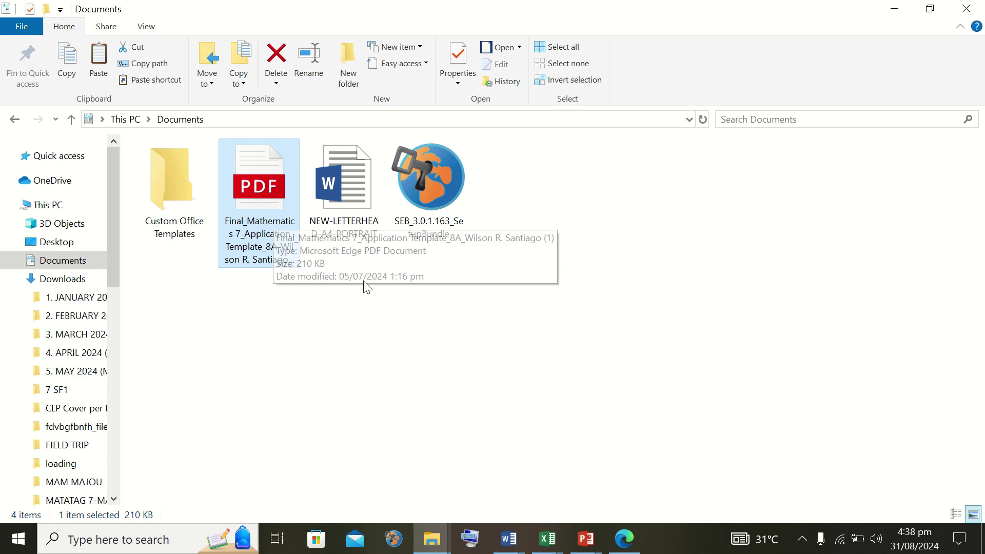
Copy the Final_Mathematics 7 Application Template PDF from the Documents folder to the desktop
click(391, 330)
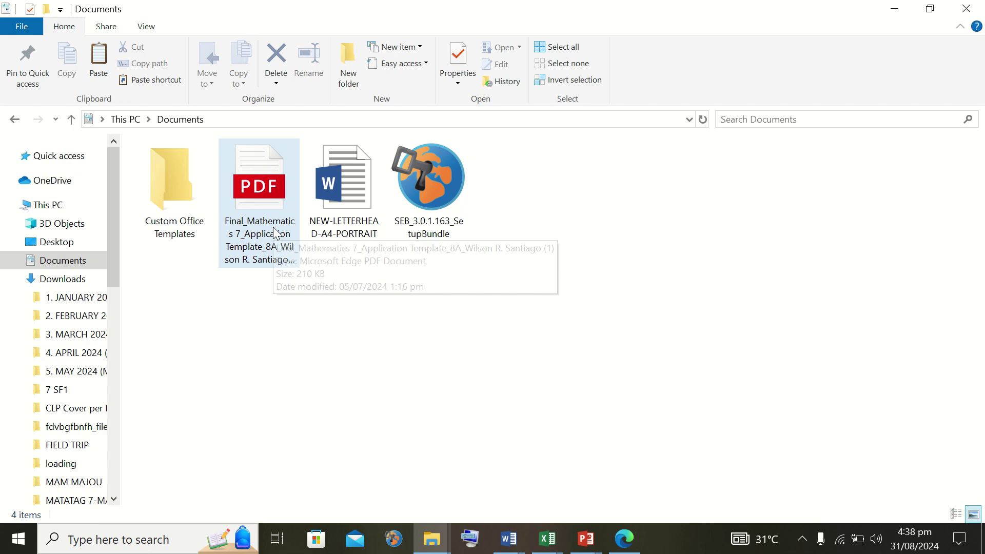
key(Return)
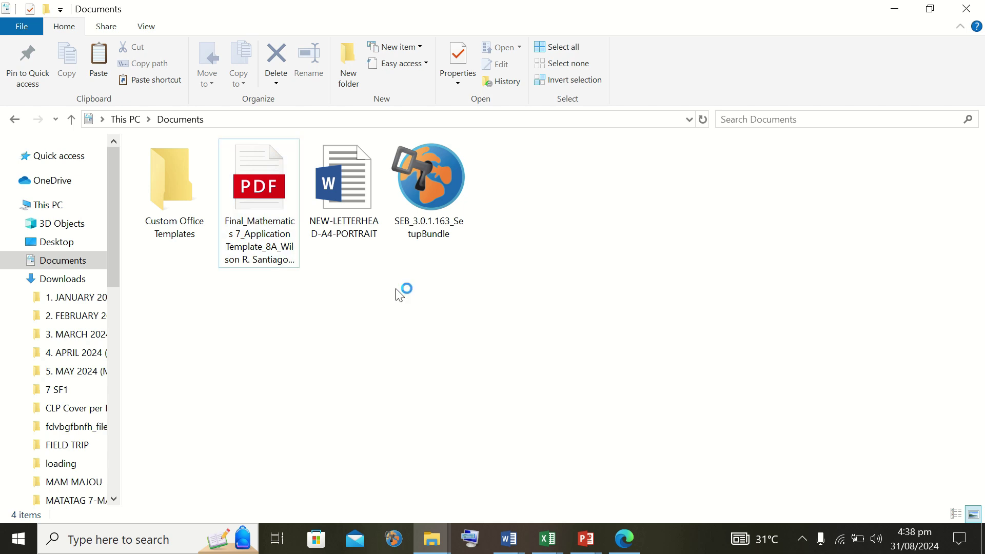
click(261, 216)
right_click(261, 216)
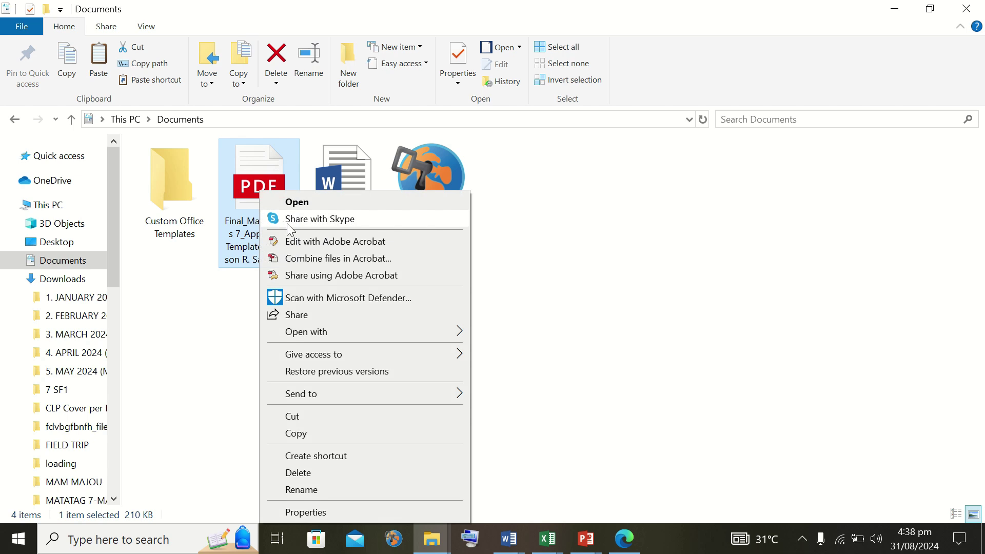
click(305, 436)
click(894, 8)
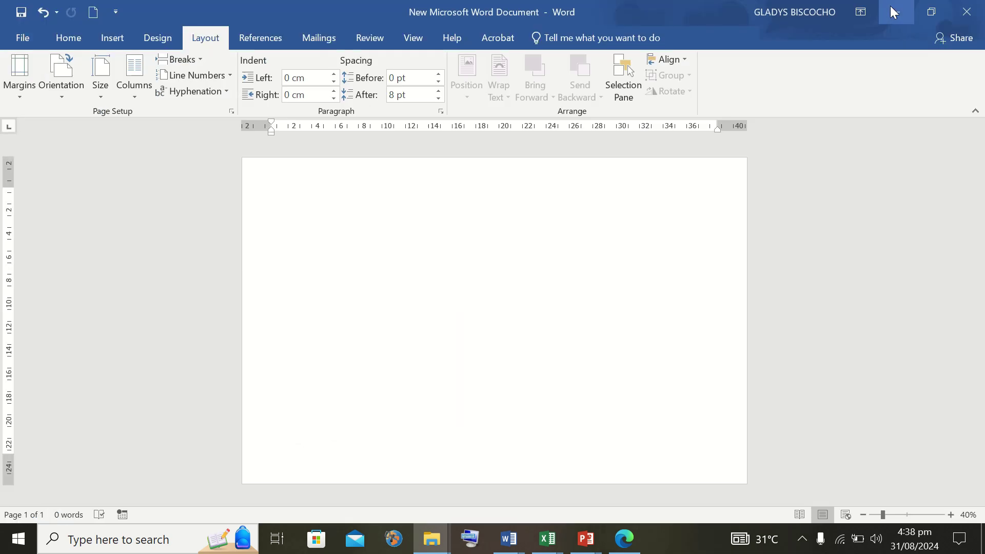
click(891, 6)
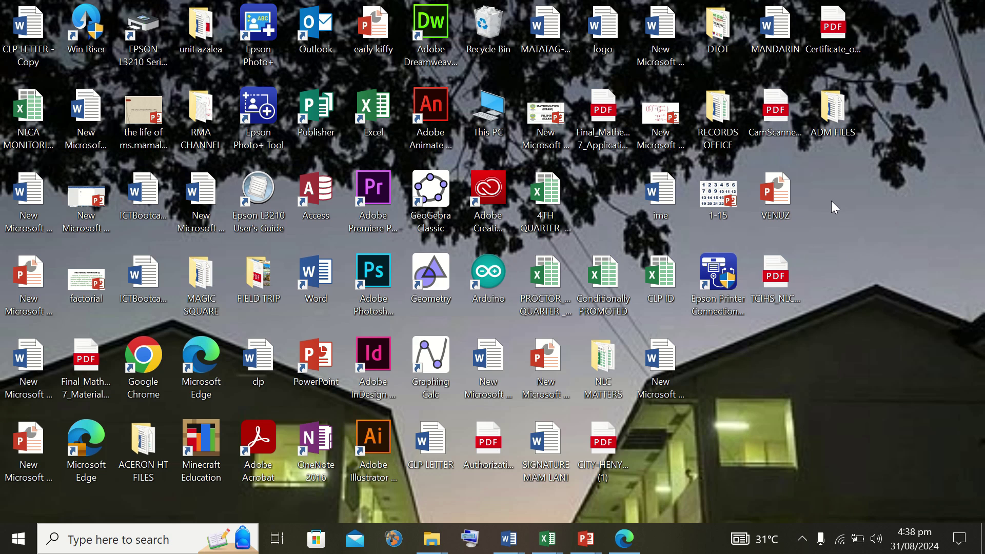
right_click(843, 193)
click(814, 358)
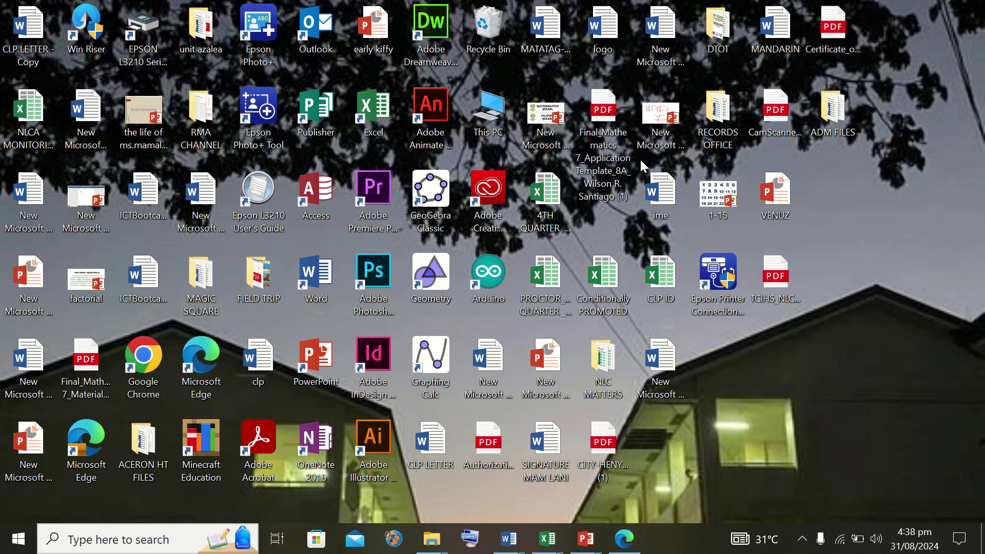
Open the desktop copy of the Final_Mathematics 7 Application Template PDF with Word
double_click(614, 146)
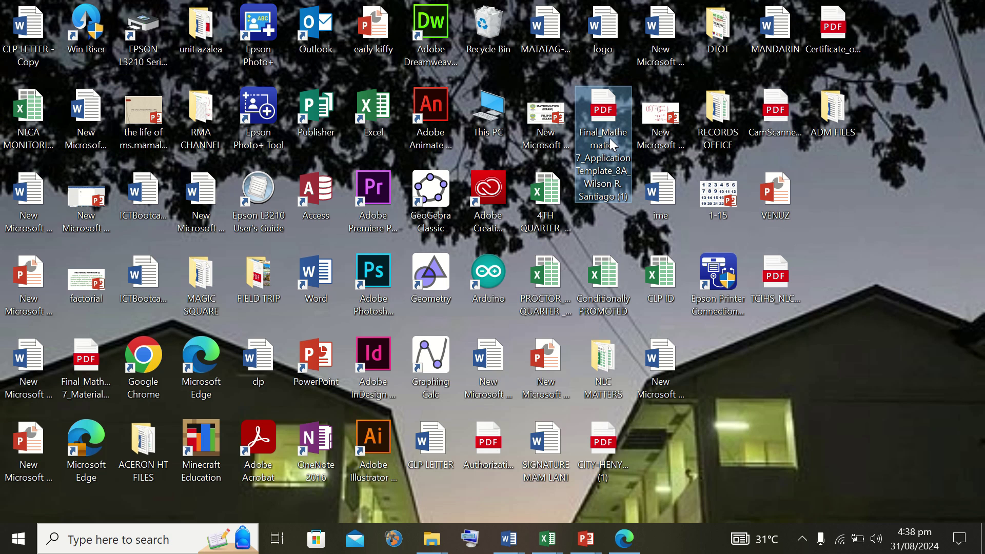
right_click(611, 139)
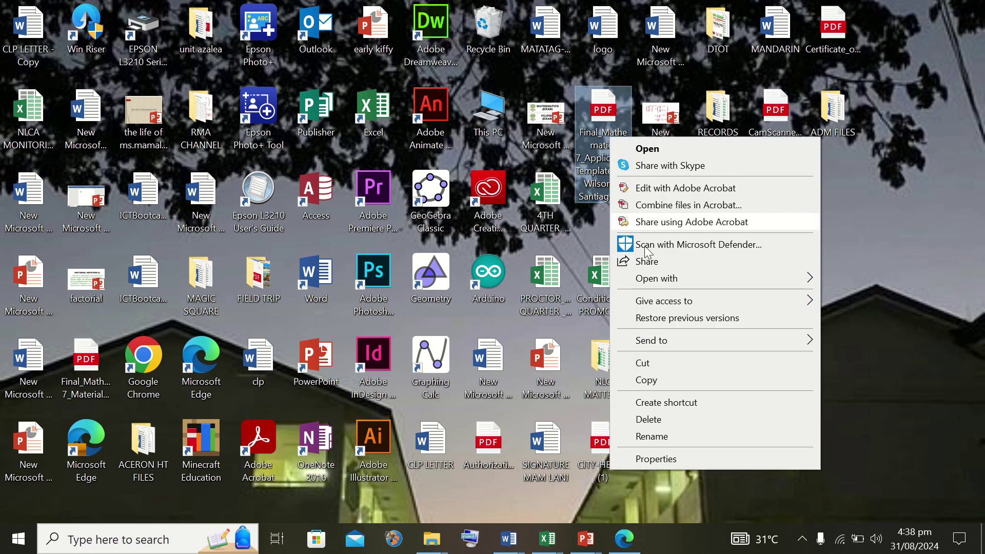
mouse_move(655, 286)
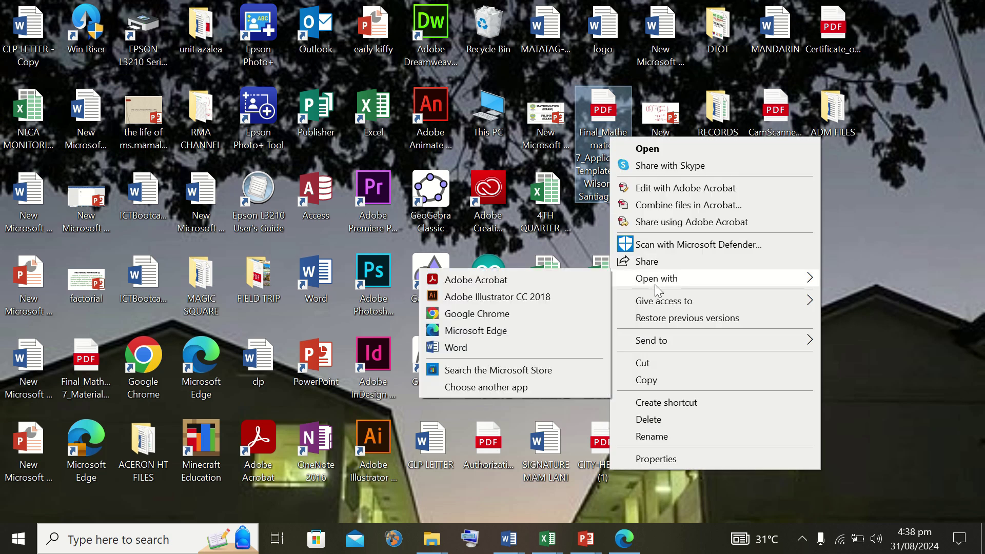
click(456, 348)
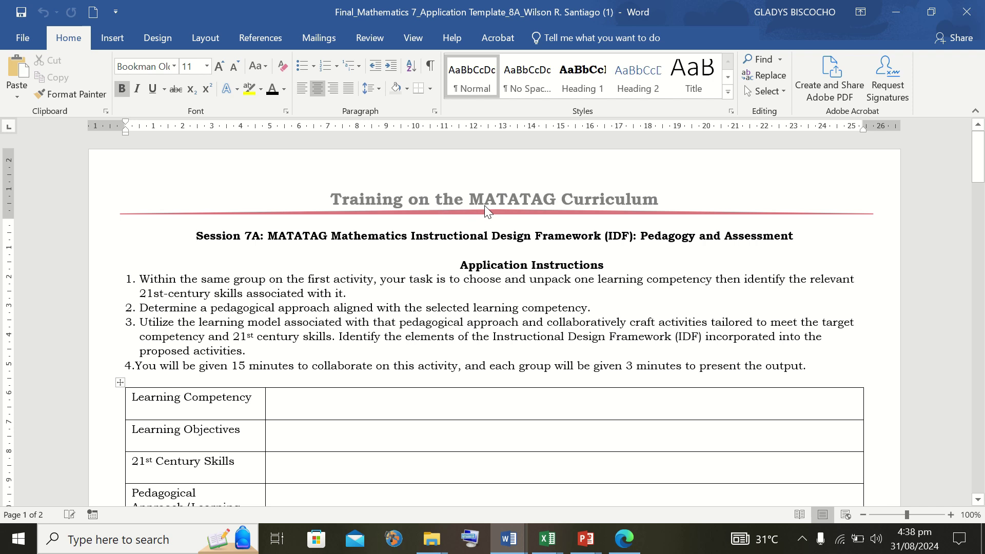
Insert the test text "srteyyertyerytruy" before "Training on the MATATAG Curriculum" in the page header and leave header editing
double_click(657, 200)
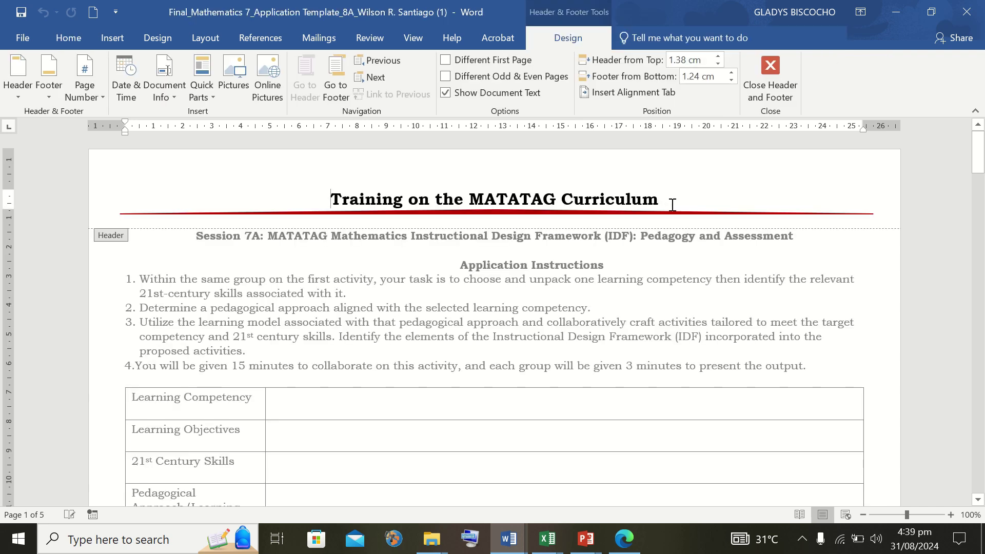
text(srteyyertyerytr)
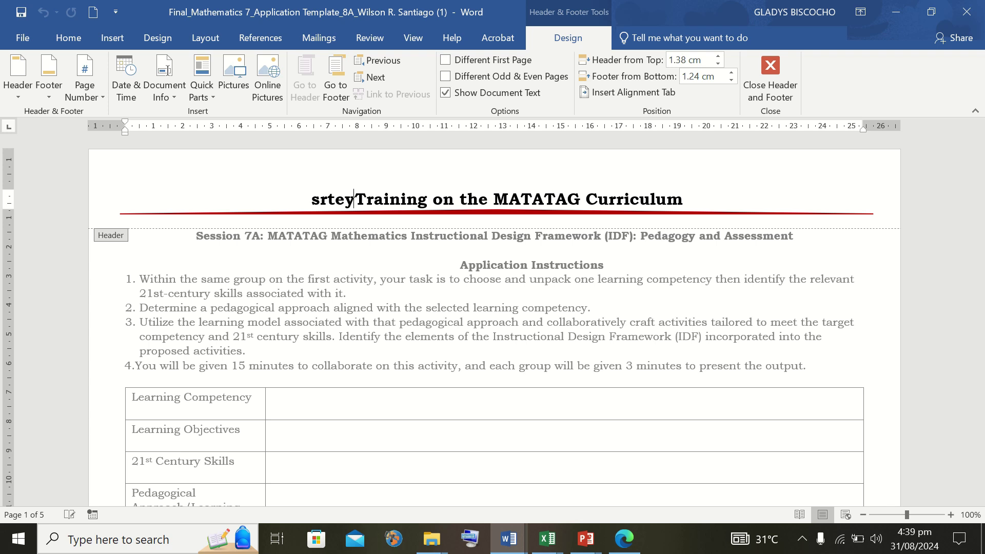
text(uy)
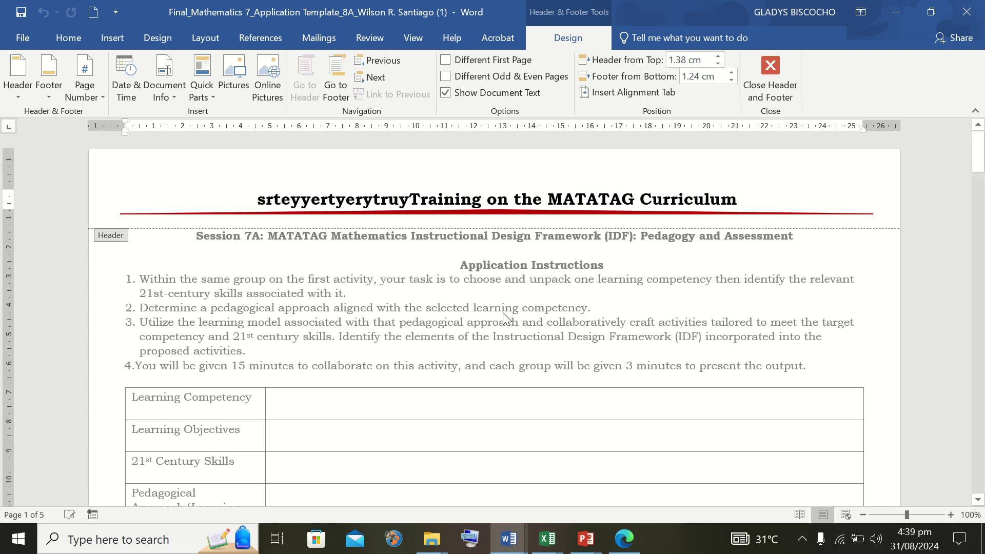
click(763, 83)
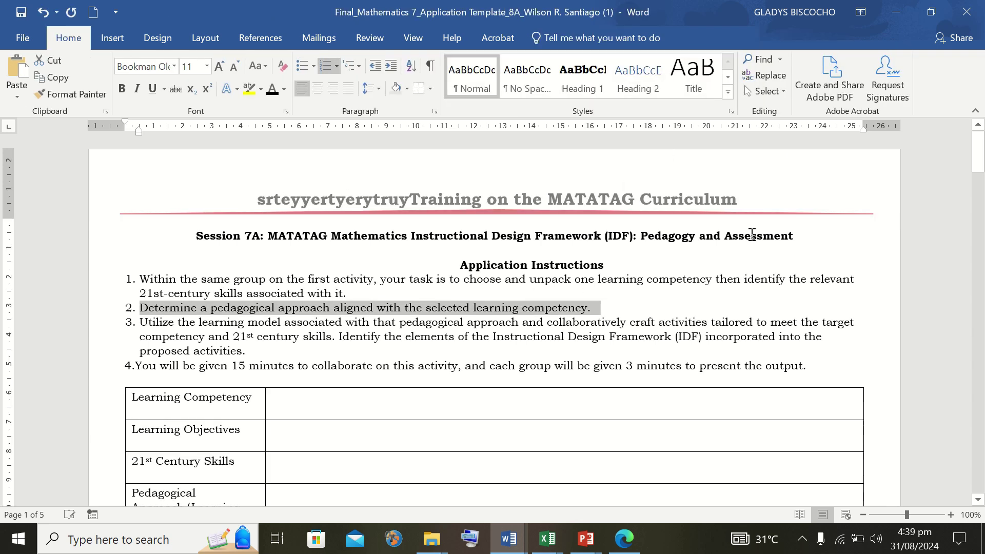
In instruction 1, insert "eyrrtuy" after the W of "Within" and "yuytiutyouyipouipui" inside "21st-century"
click(458, 349)
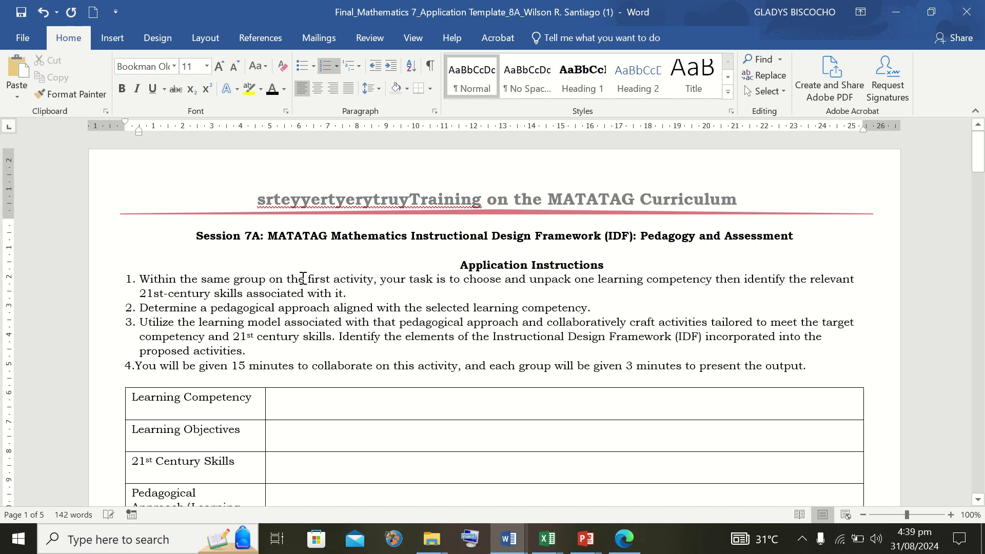
click(155, 277)
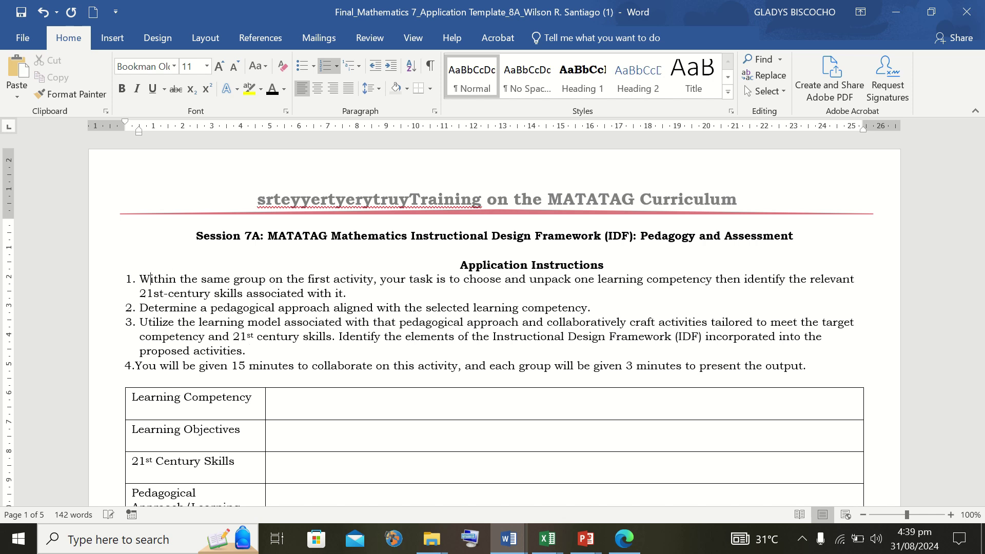
text(eyrrtuy)
click(206, 294)
text(yuytiutyouyipouipui)
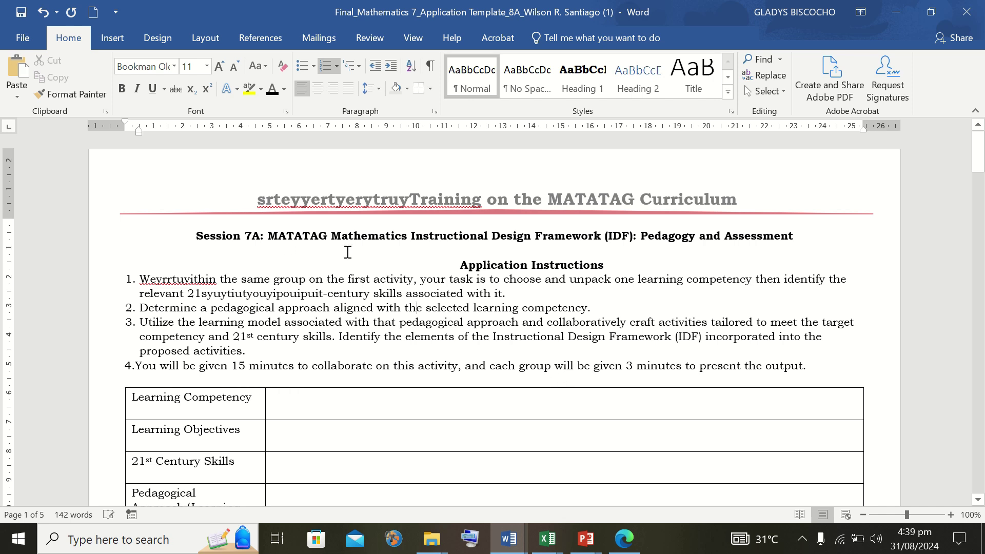
Delete the test text "srteyyertyerytruy" from the start of the page header title
click(410, 238)
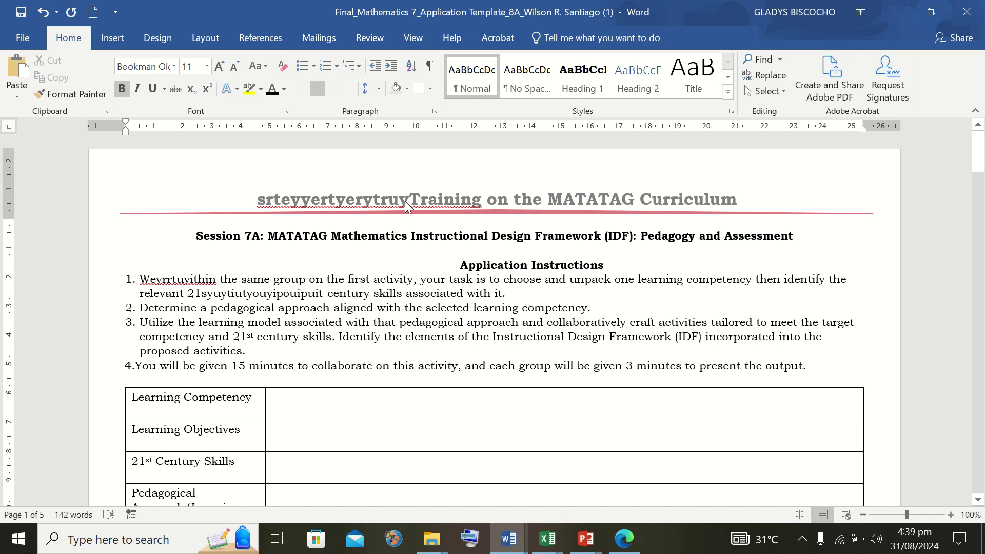
double_click(405, 205)
drag(405, 205, 245, 213)
click(401, 210)
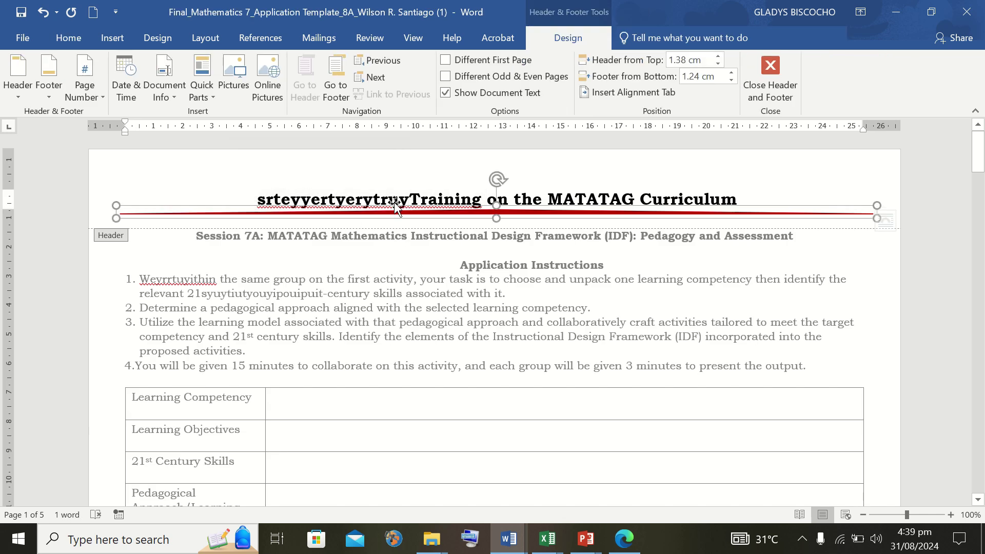
drag(409, 201, 261, 201)
key(Delete)
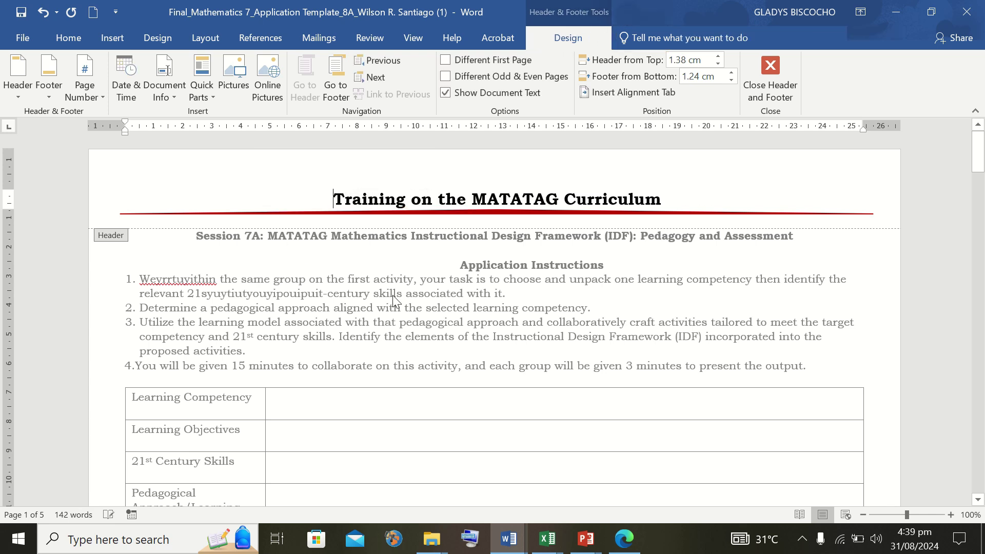
Leave header editing and delete the stray letters "eyrrtuy" from the first word of instruction 1
double_click(198, 282)
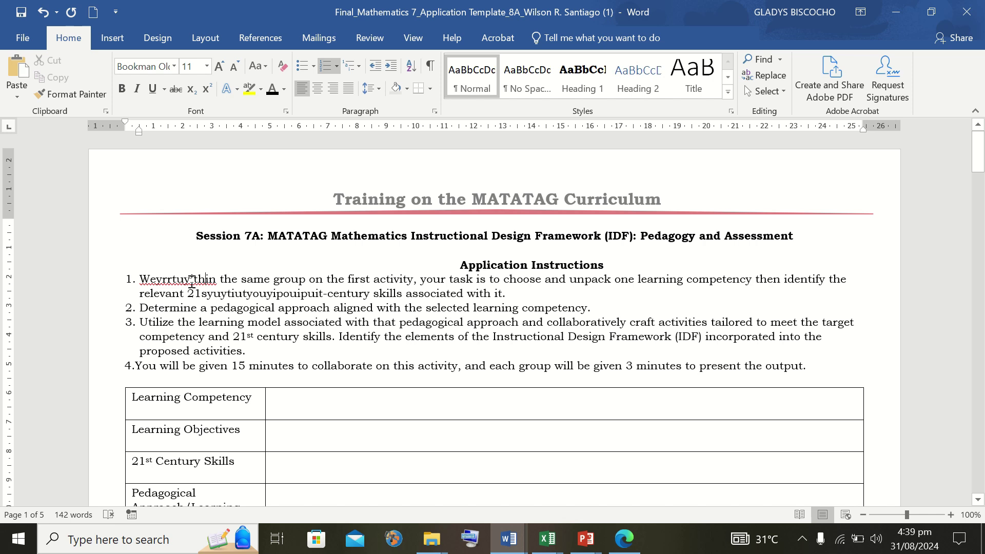
drag(191, 281, 155, 285)
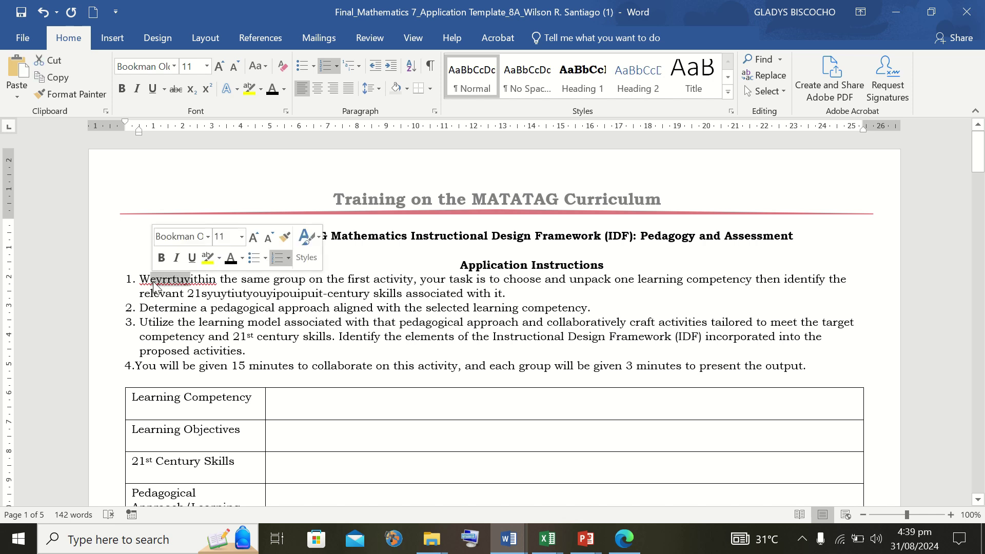
key(Delete)
click(313, 380)
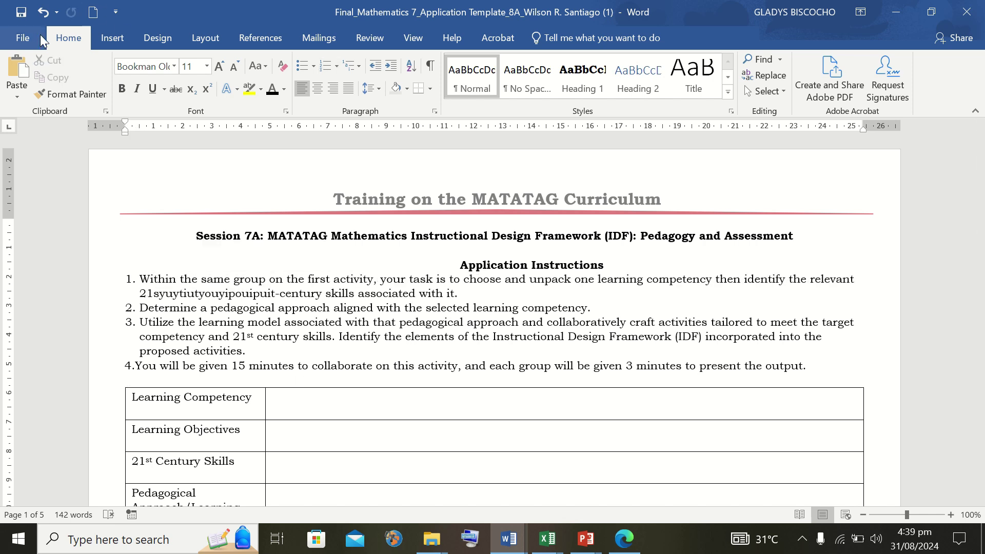
Save the converted file in the Documents folder as a Word Document, keeping the suggested file name
click(22, 38)
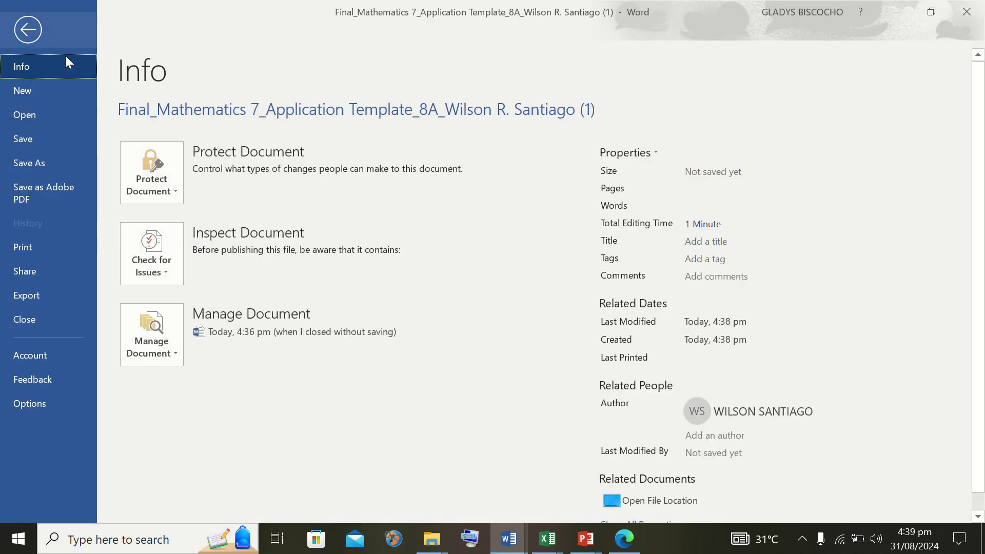
click(58, 163)
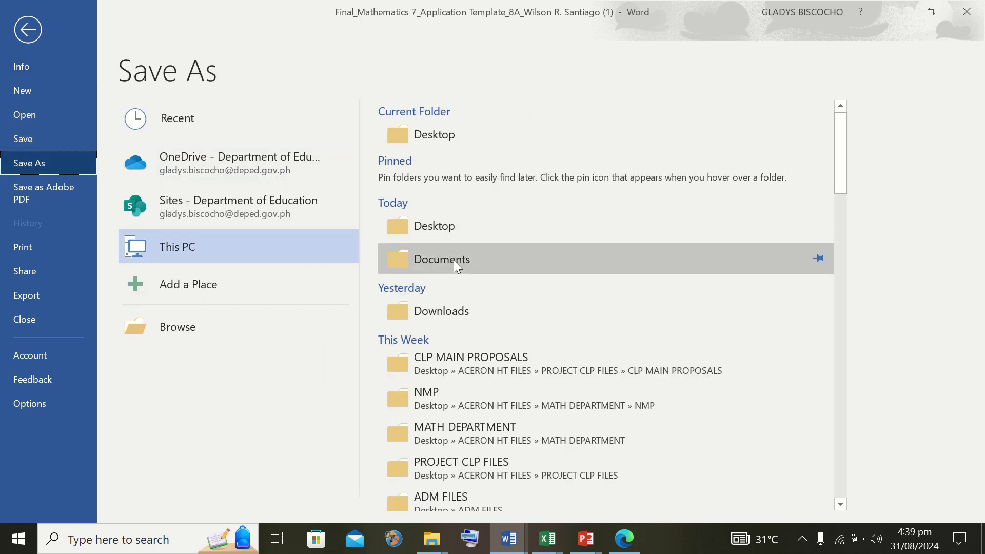
click(454, 260)
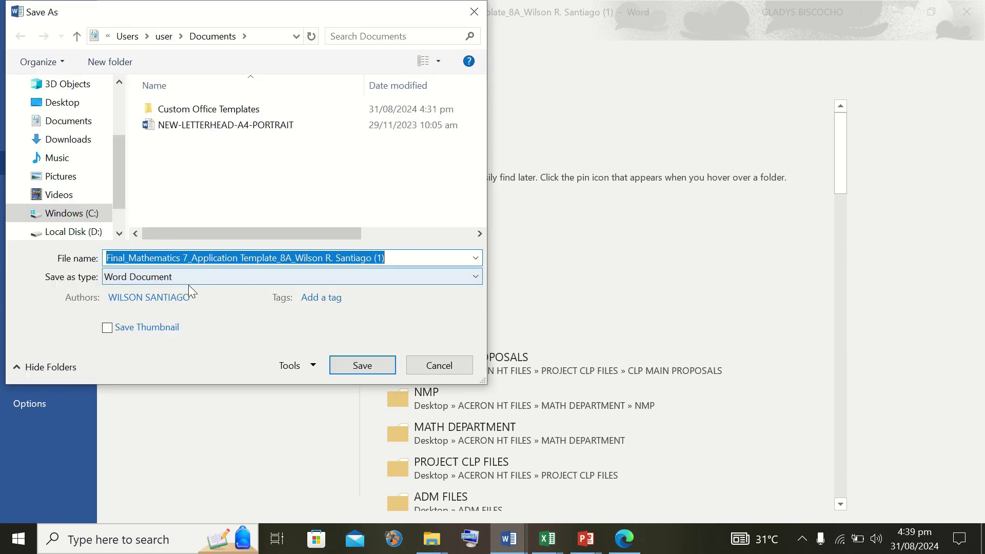
click(183, 279)
click(187, 279)
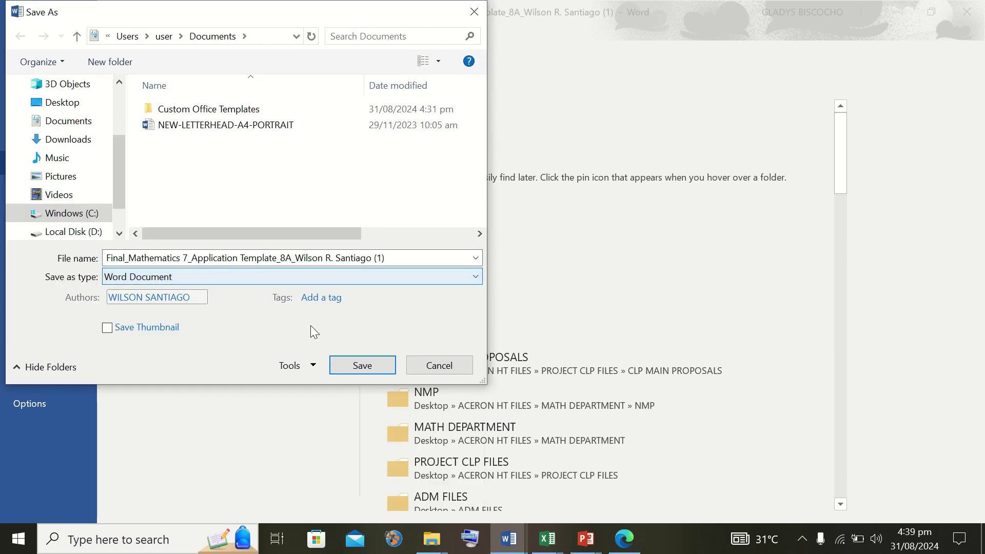
click(357, 363)
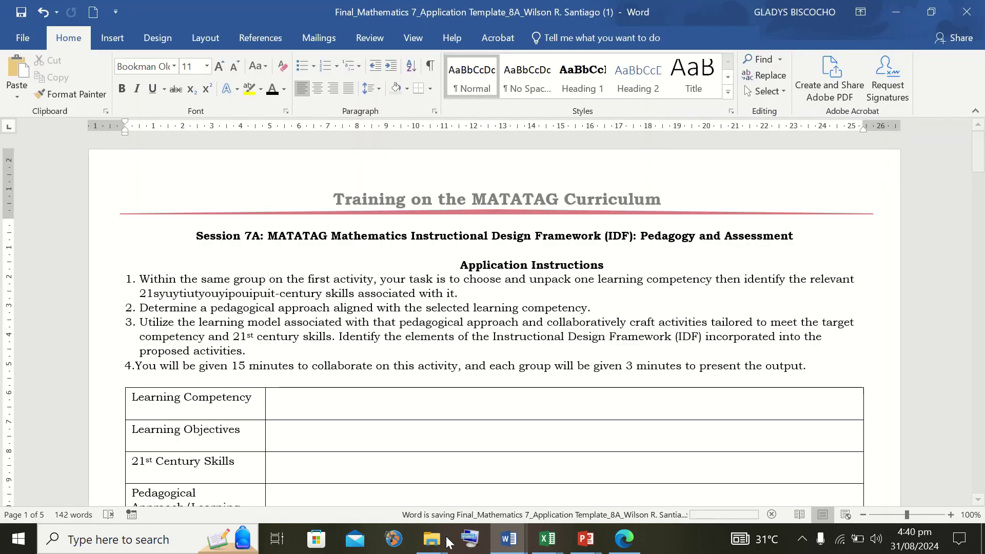
Switch to the open Documents folder window and close the converted Word document
right_click(446, 543)
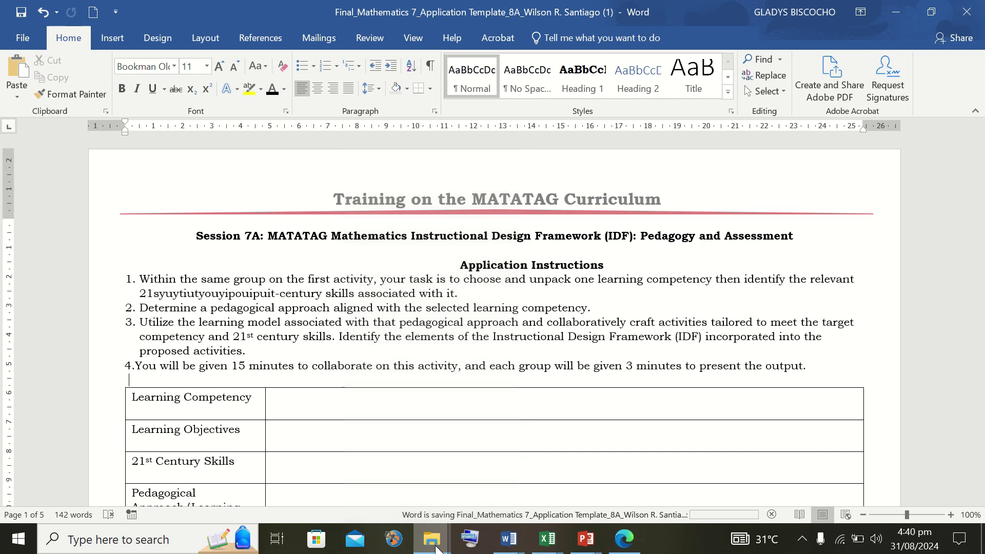
click(437, 548)
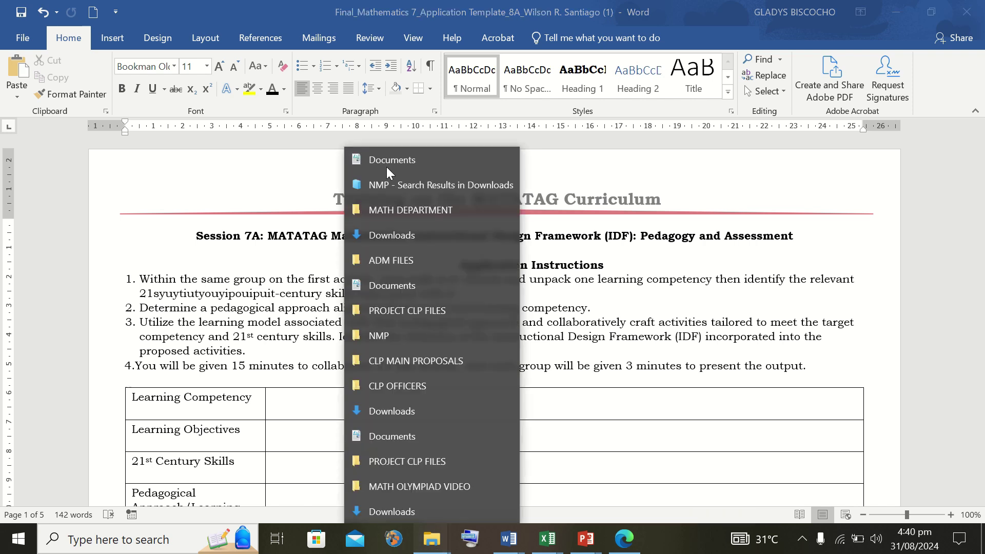
click(386, 167)
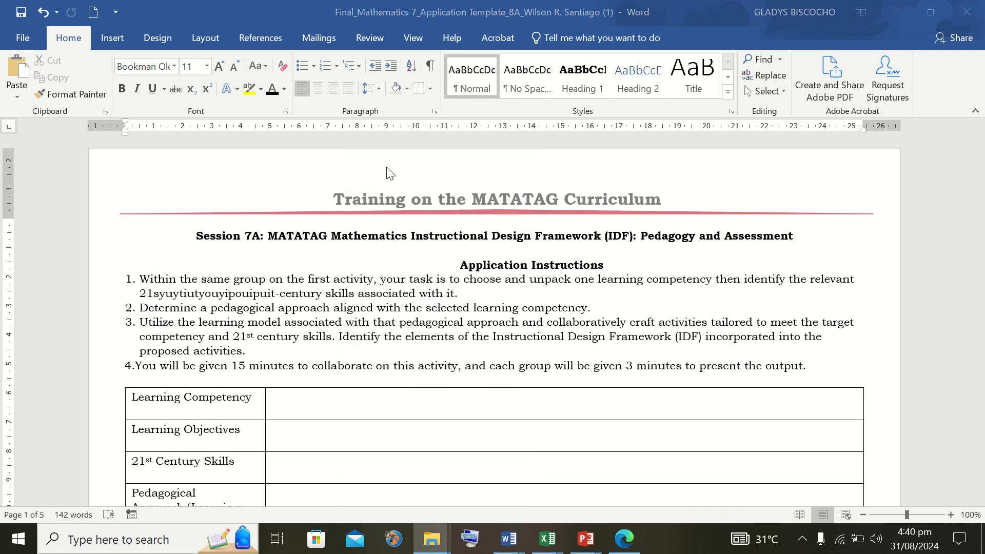
click(978, 11)
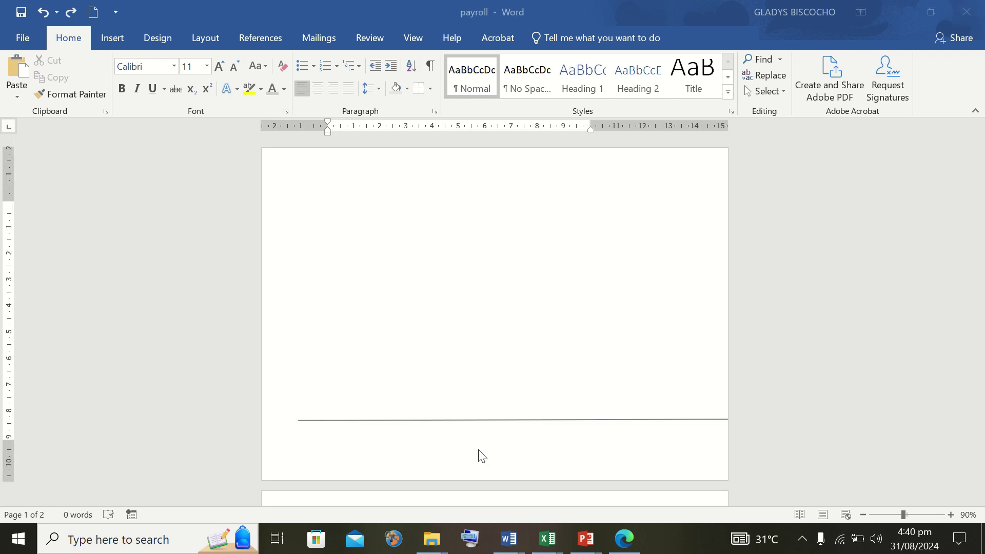
Switch to the open Documents folder window and compare the original Mathematics 7 PDF with its converted Word document by selecting each file
right_click(432, 541)
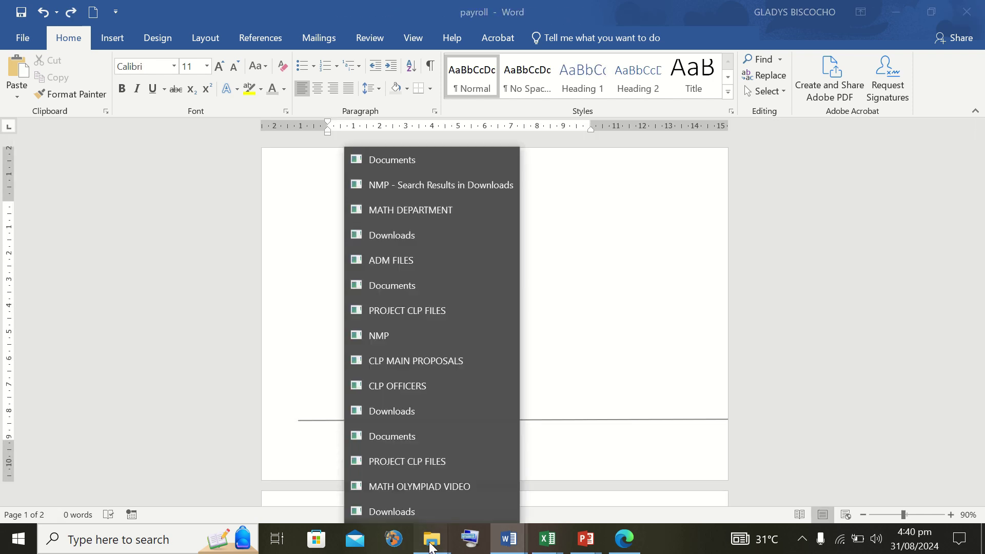
click(432, 542)
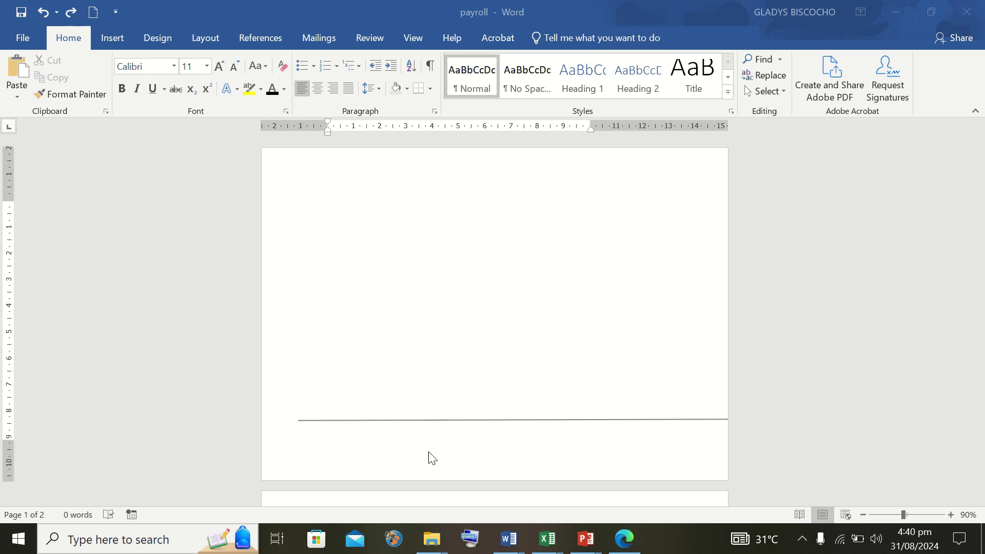
right_click(431, 547)
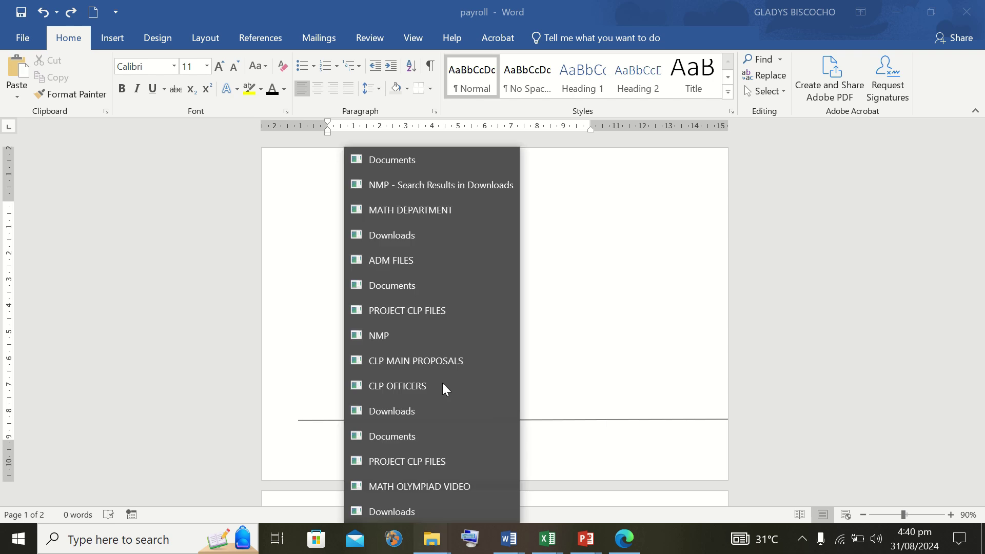
click(409, 293)
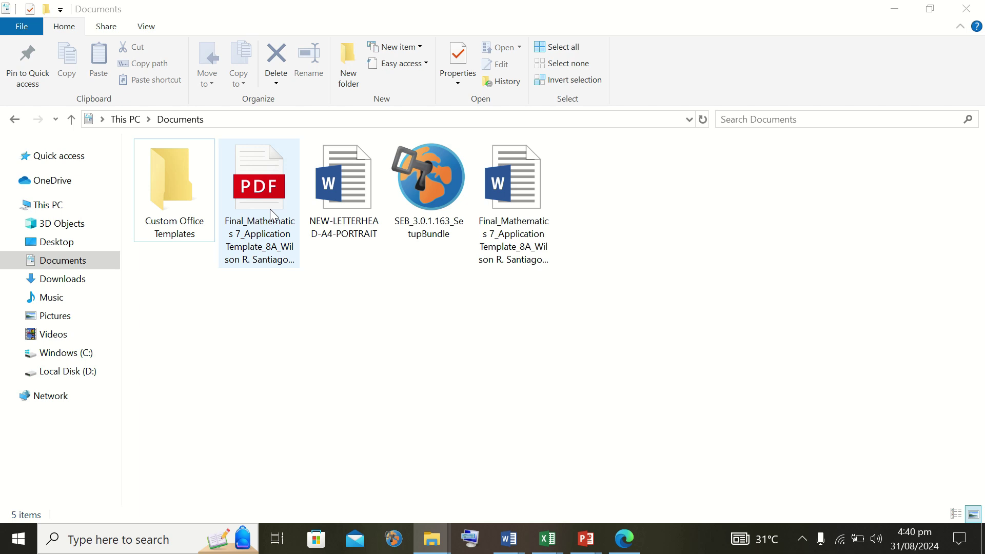
click(272, 214)
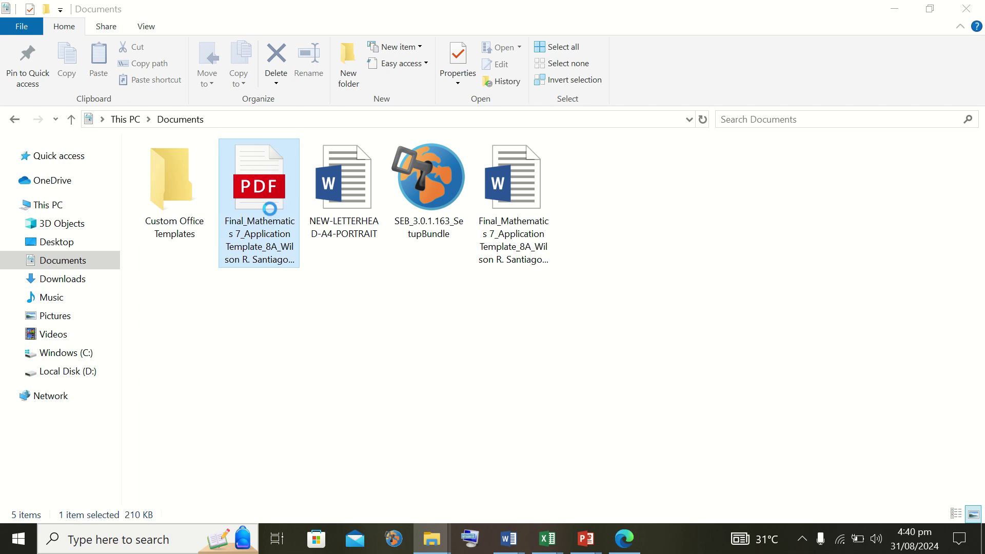
click(528, 222)
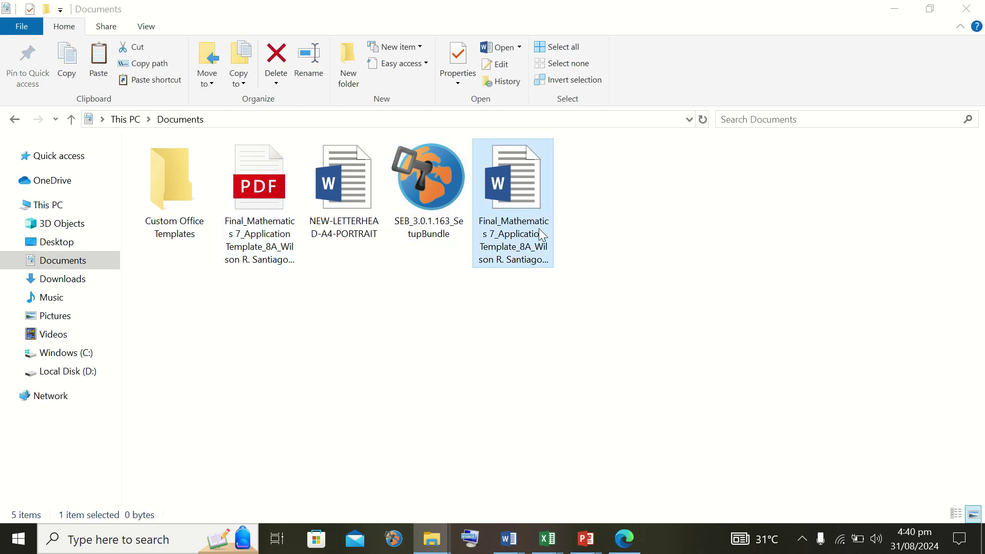